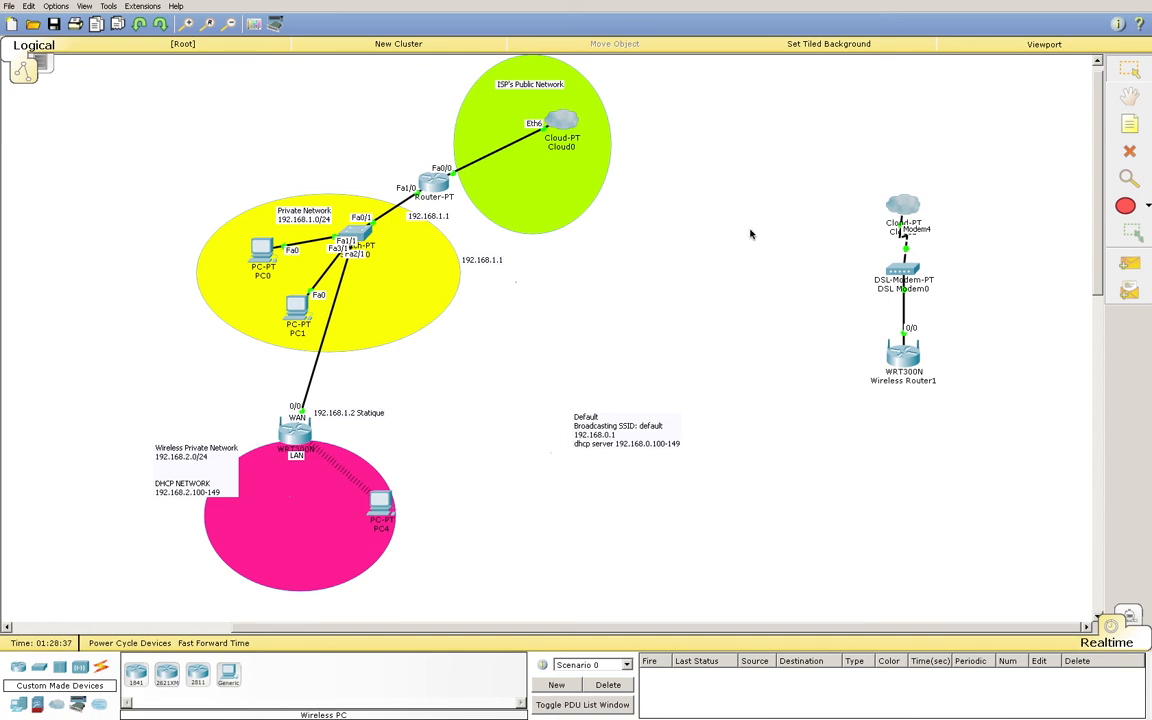
Delete PC4 and its wireless link from the pink Wireless Private Network
{"action": "mouse_move", "coordinate": [295, 443]}
{"action": "mouse_move", "coordinate": [370, 228]}
{"action": "mouse_move", "coordinate": [904, 350]}
{"action": "left_click", "coordinate": [1131, 152]}
{"action": "left_click", "coordinate": [378, 501]}
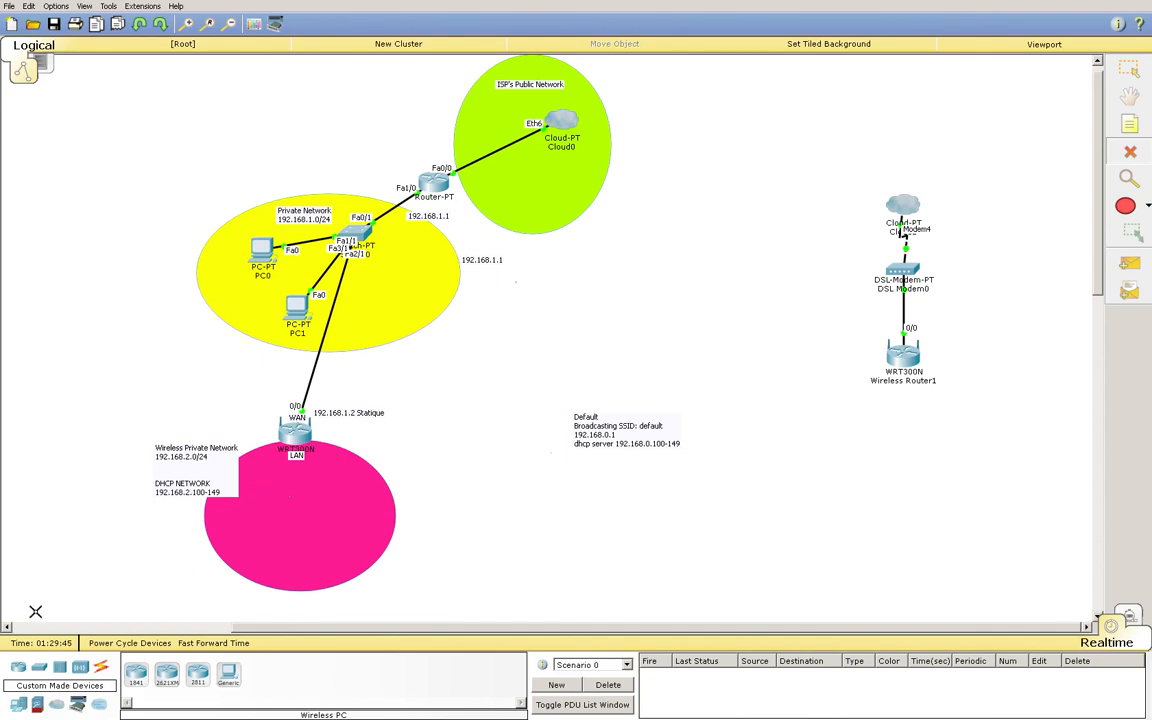
Place a new Wireless PC (PC5) from Custom Made Devices and move it into the pink ellipse
{"action": "left_click", "coordinate": [78, 706]}
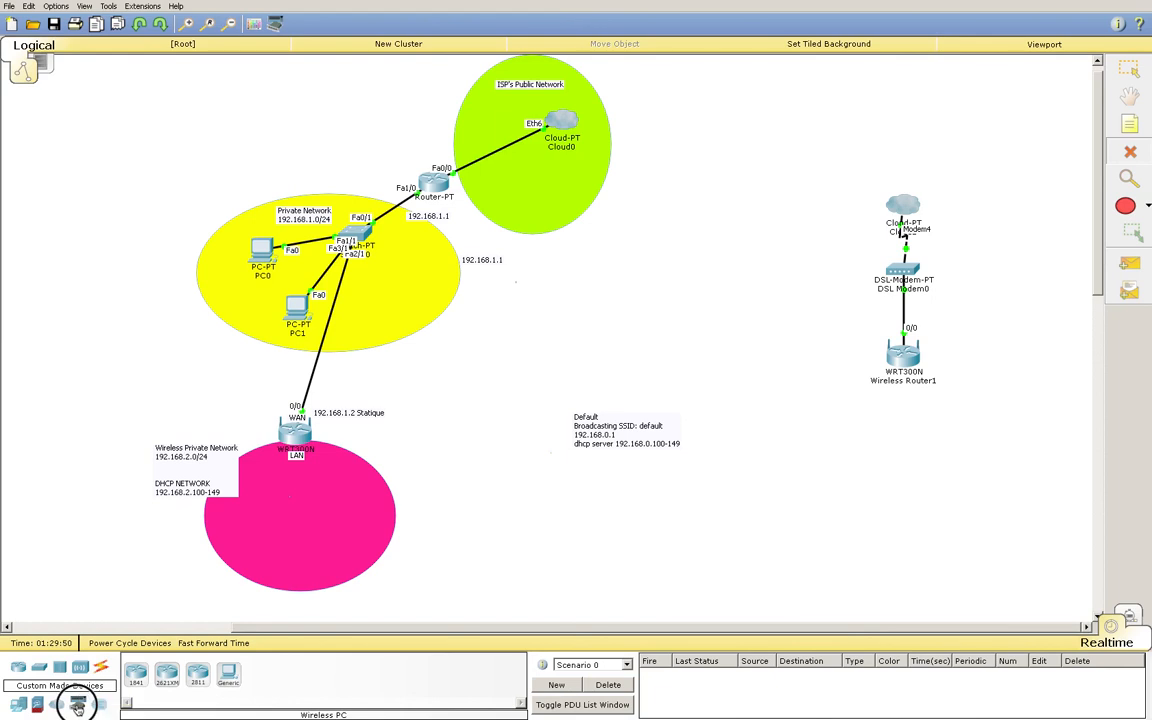
{"action": "left_click", "coordinate": [228, 674]}
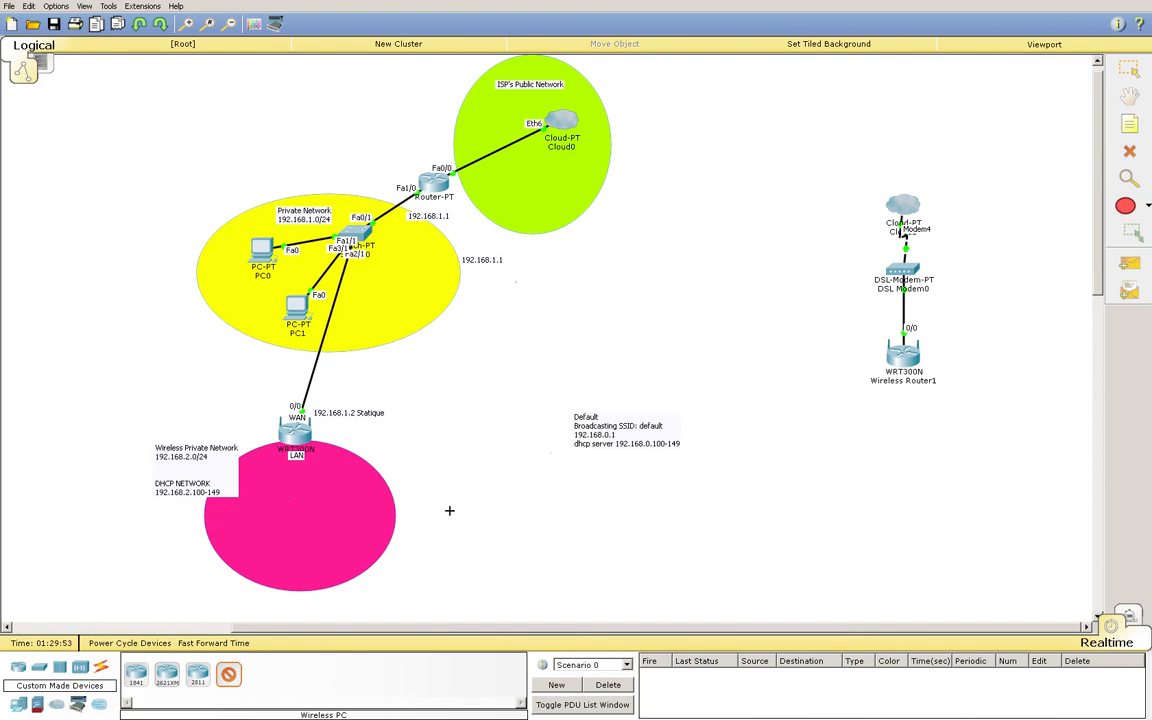
{"action": "left_click", "coordinate": [714, 522]}
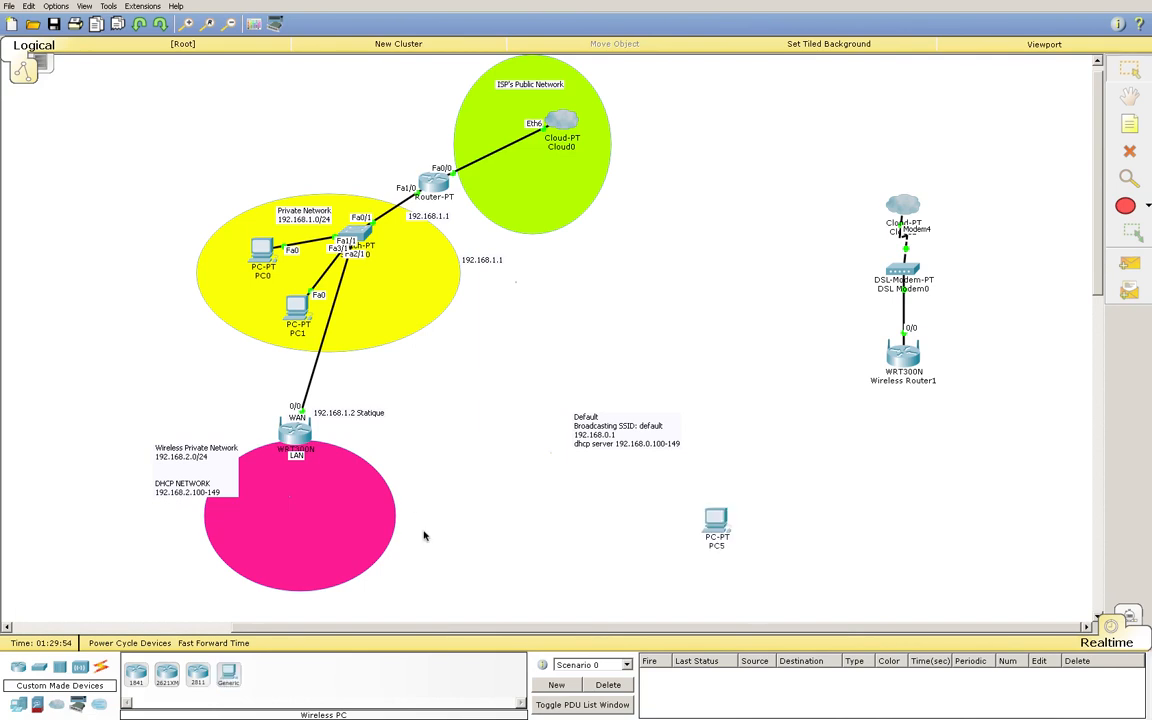
{"action": "left_click_drag", "start_coordinate": [707, 530], "coordinate": [389, 500]}
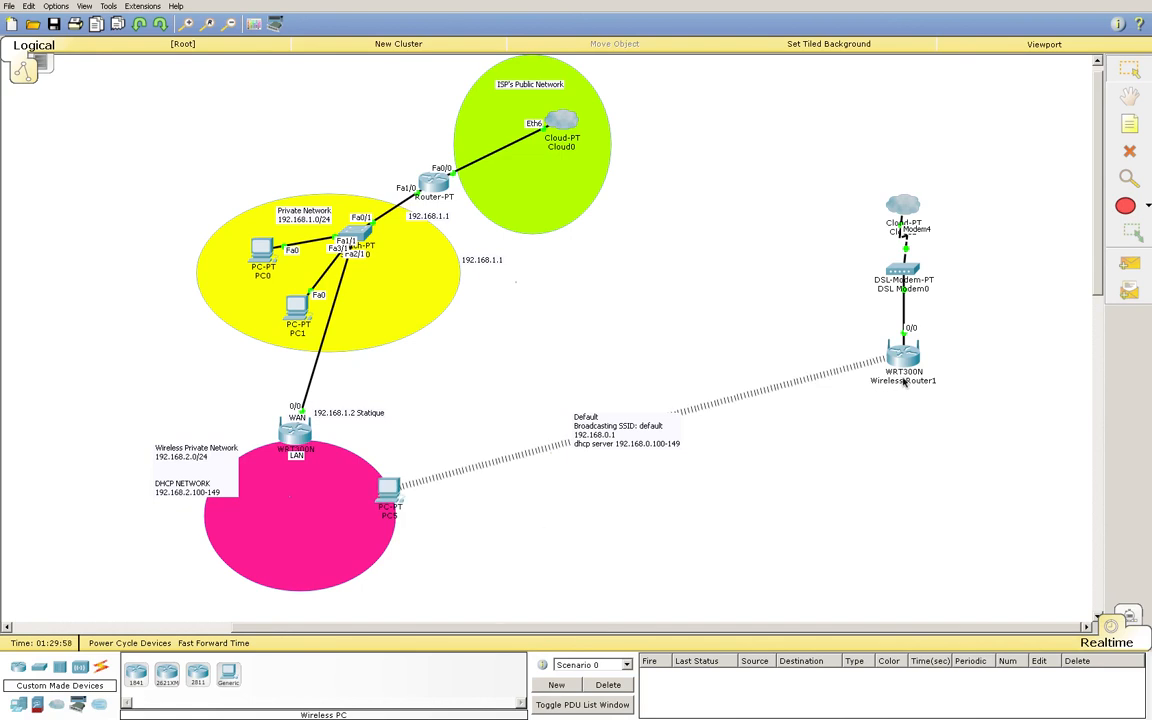
Decline the pending confirmation and delete Wireless Router1 with its wireless link
{"action": "left_click", "coordinate": [1133, 155]}
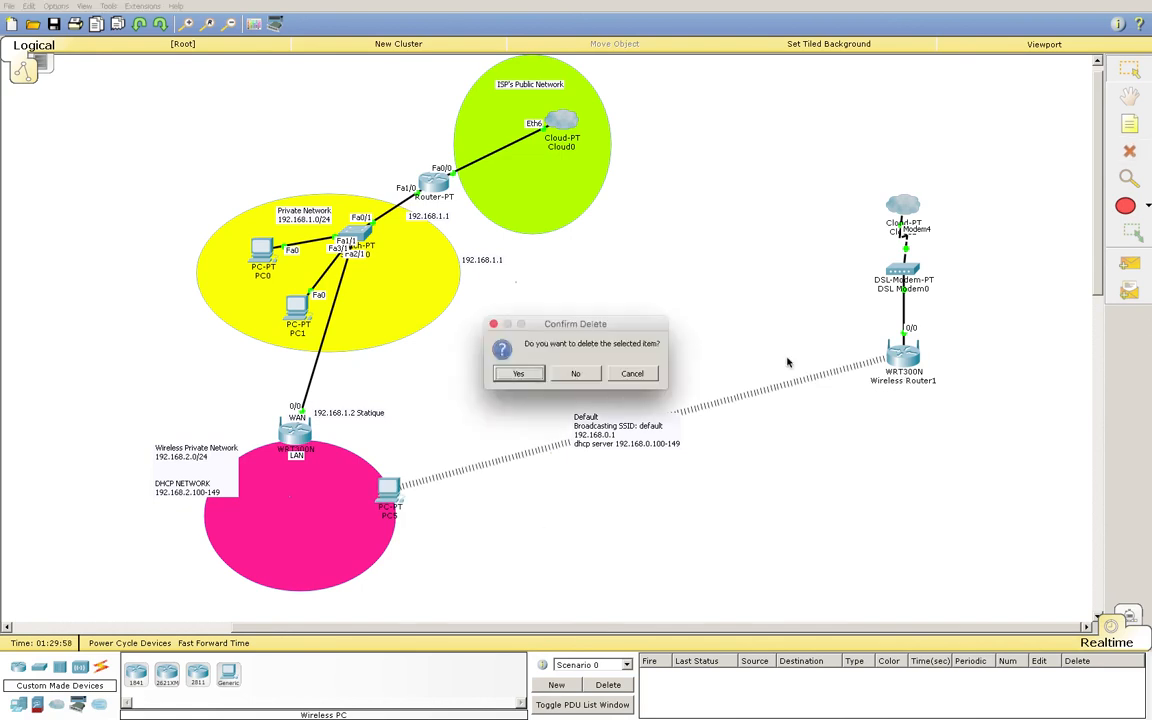
{"action": "left_click", "coordinate": [576, 373]}
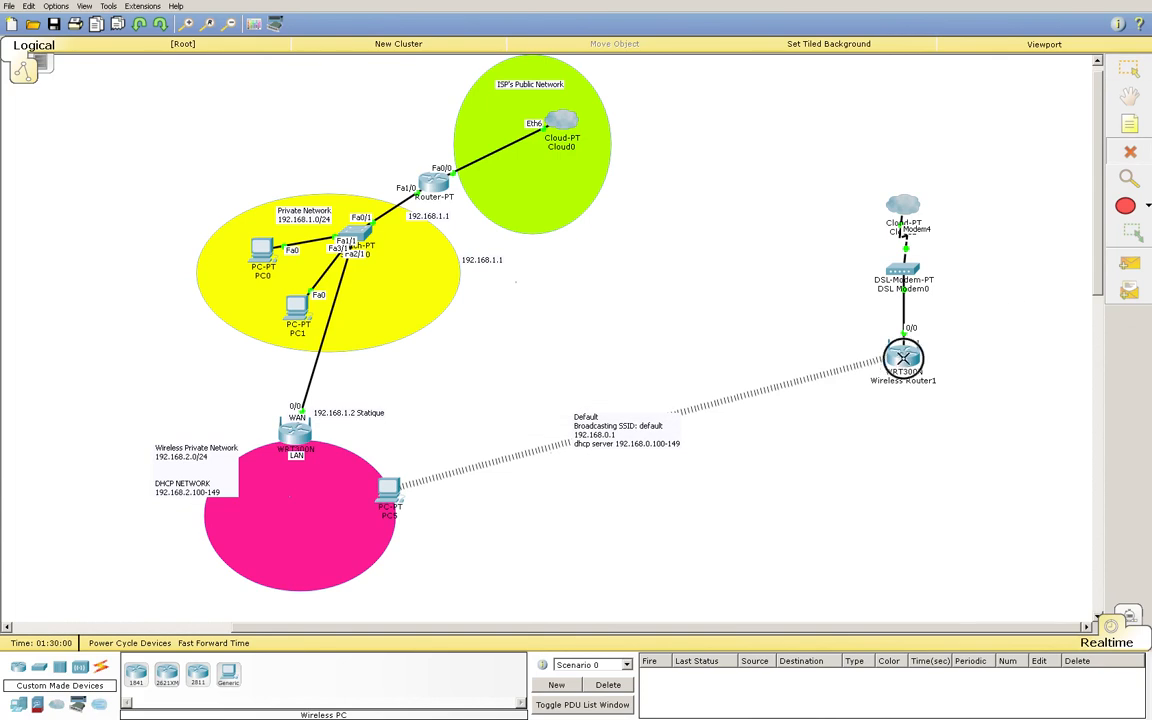
{"action": "left_click", "coordinate": [901, 357]}
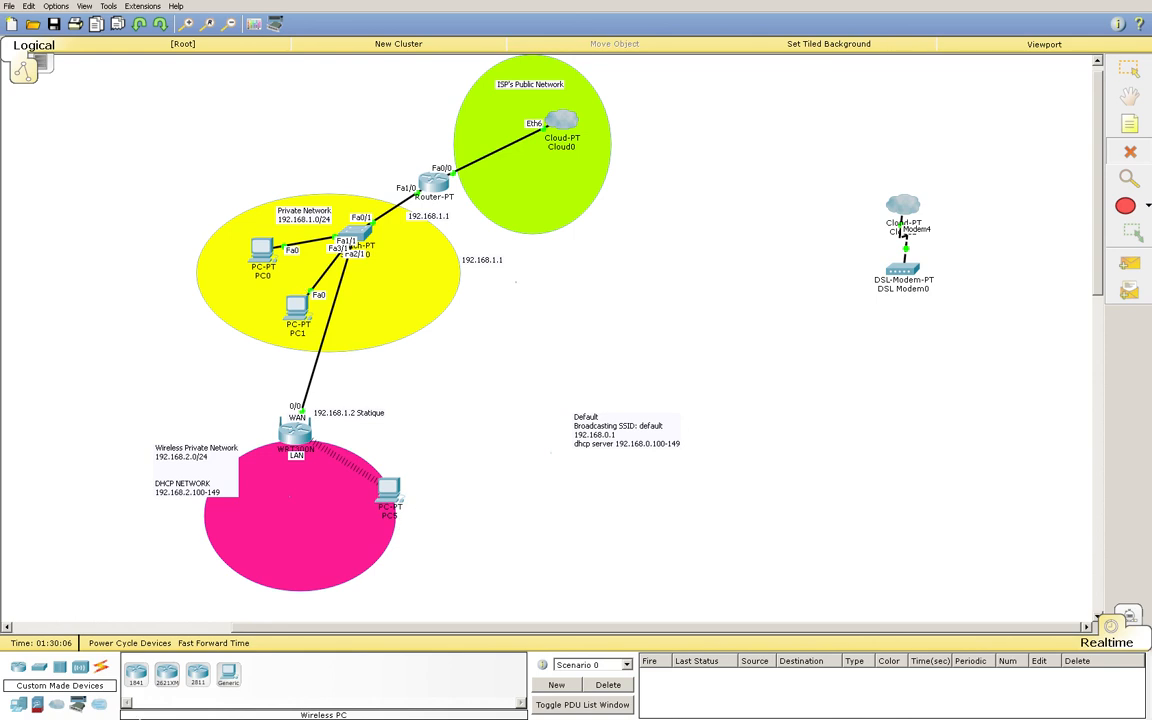
{"action": "left_click", "coordinate": [1136, 69]}
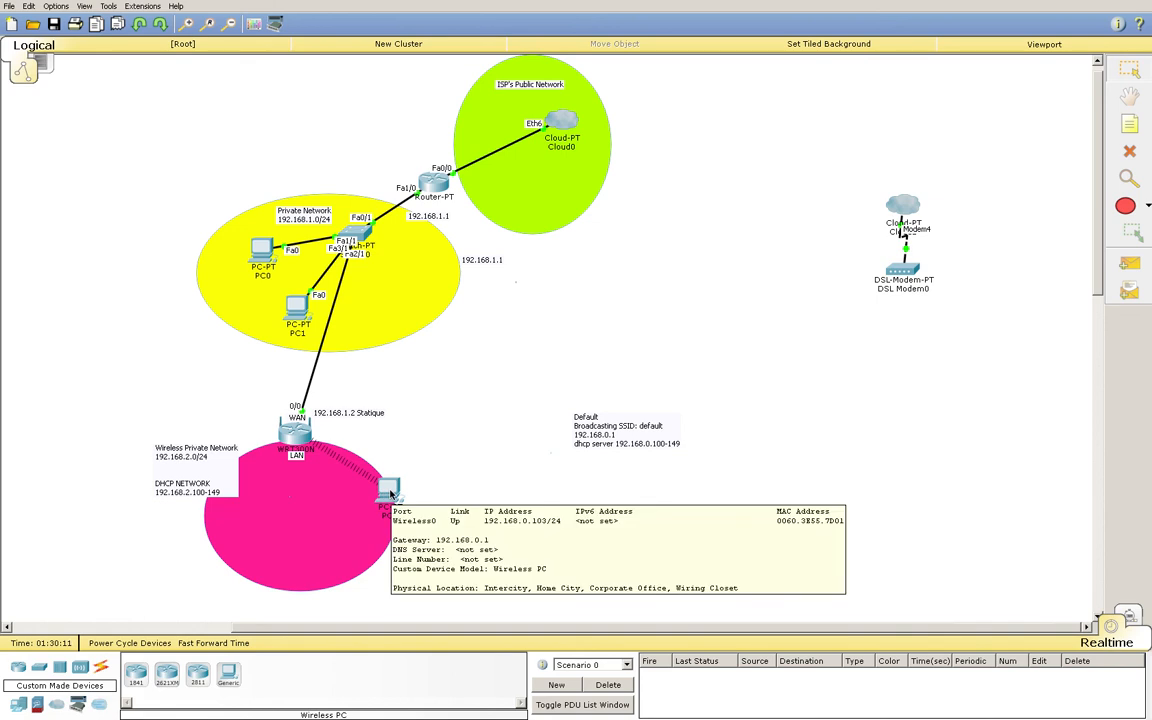
{"action": "left_click", "coordinate": [390, 494]}
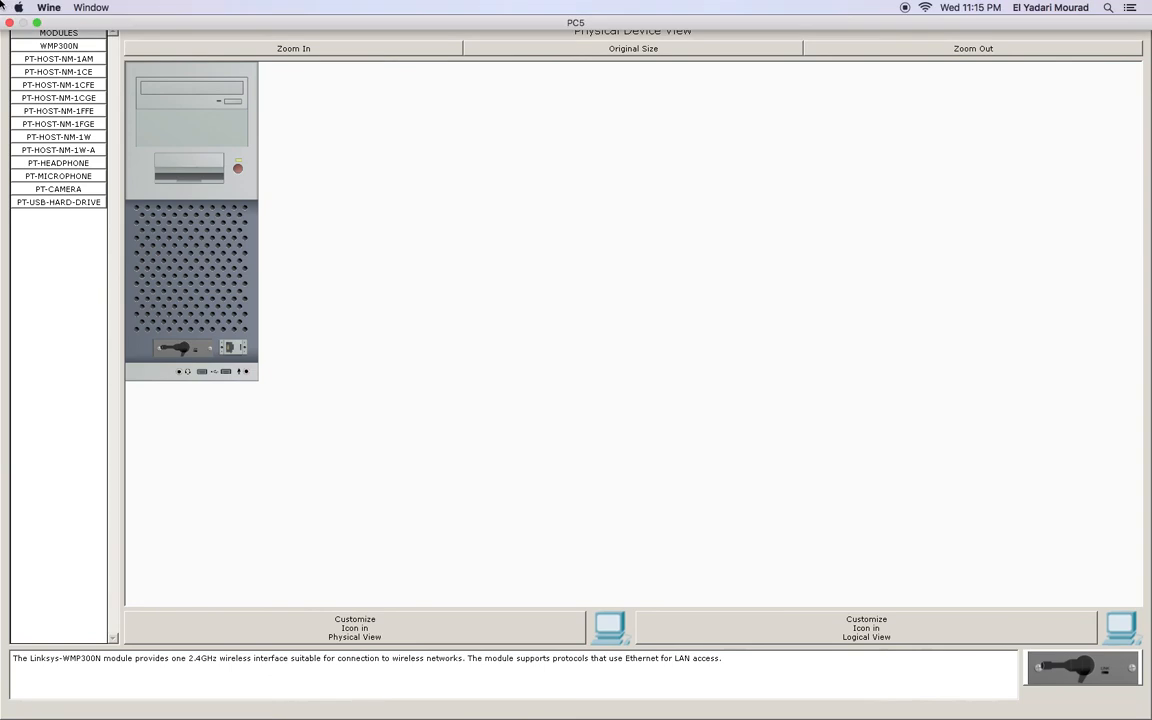
{"action": "left_click", "coordinate": [9, 22]}
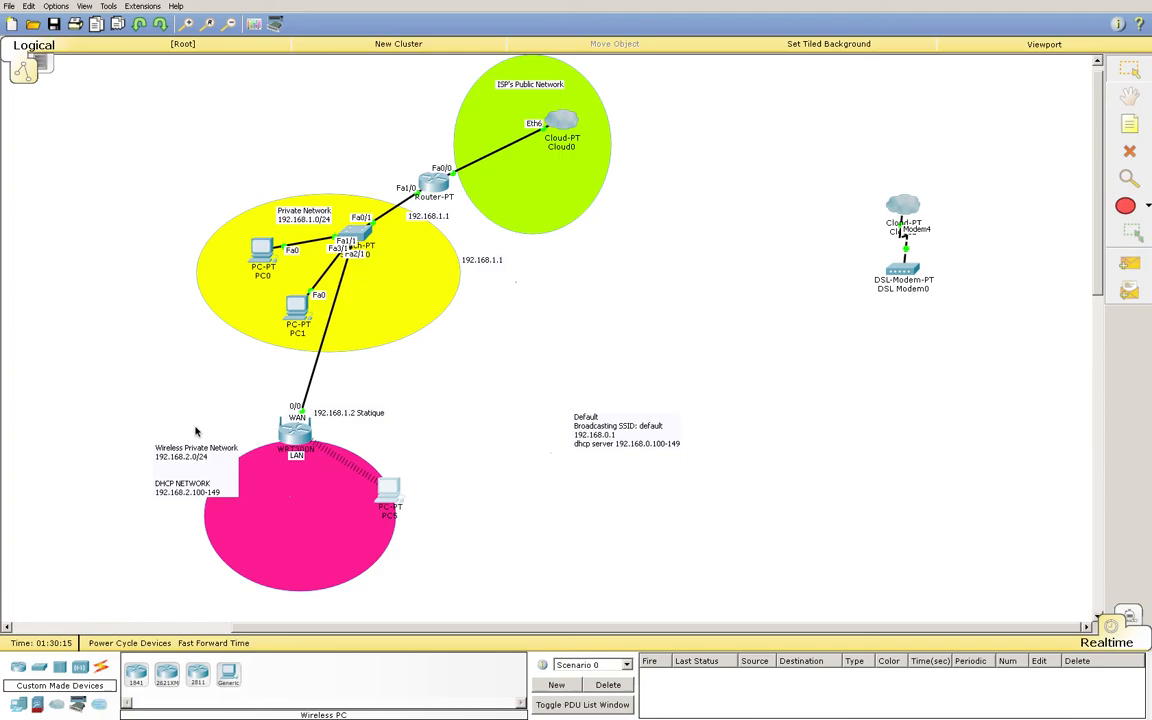
Check the WRT300N's LAN IP 192.168.0.1, then review its DHCP range 192.168.0.100–149 (maximum 50)
{"action": "left_click", "coordinate": [298, 435]}
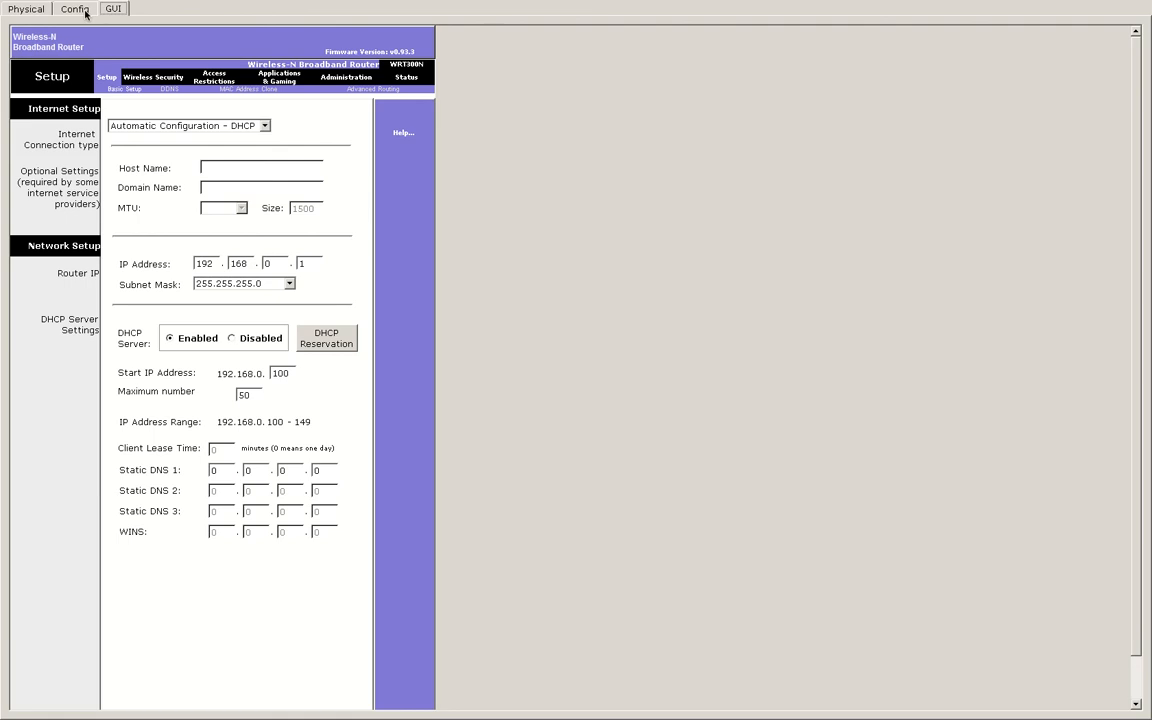
{"action": "left_click", "coordinate": [84, 11]}
{"action": "left_click", "coordinate": [62, 100]}
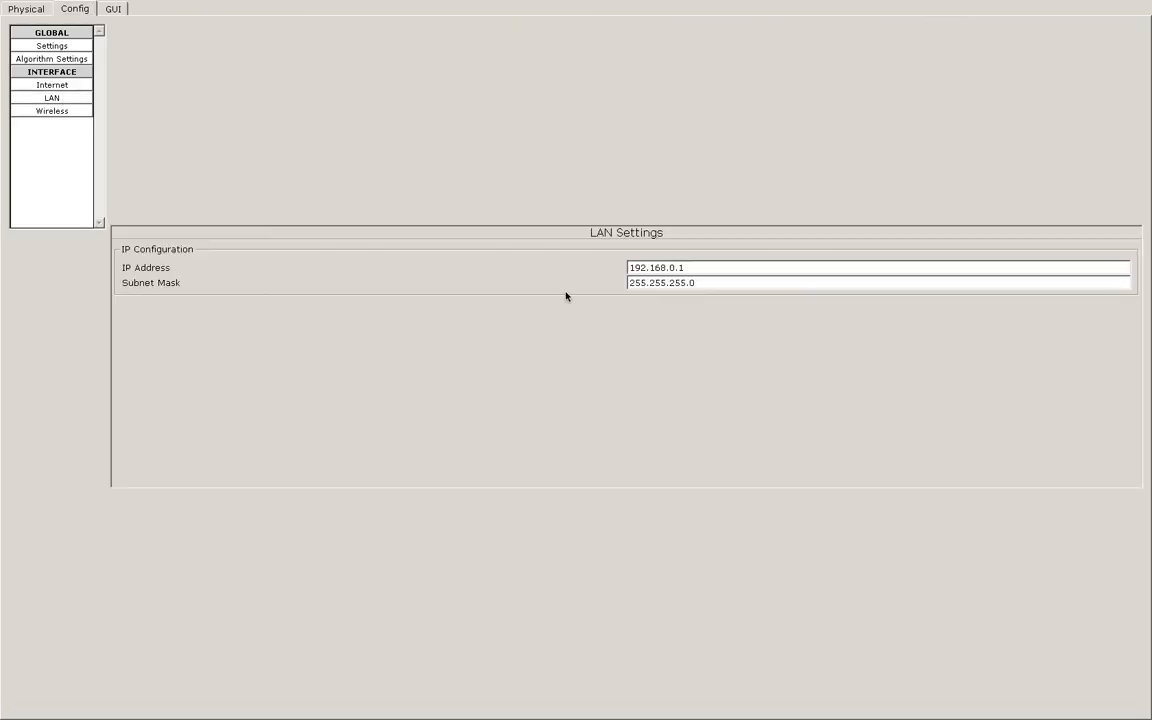
{"action": "left_click_drag", "start_coordinate": [689, 268], "coordinate": [627, 270]}
{"action": "left_click", "coordinate": [738, 270]}
{"action": "left_click", "coordinate": [120, 9]}
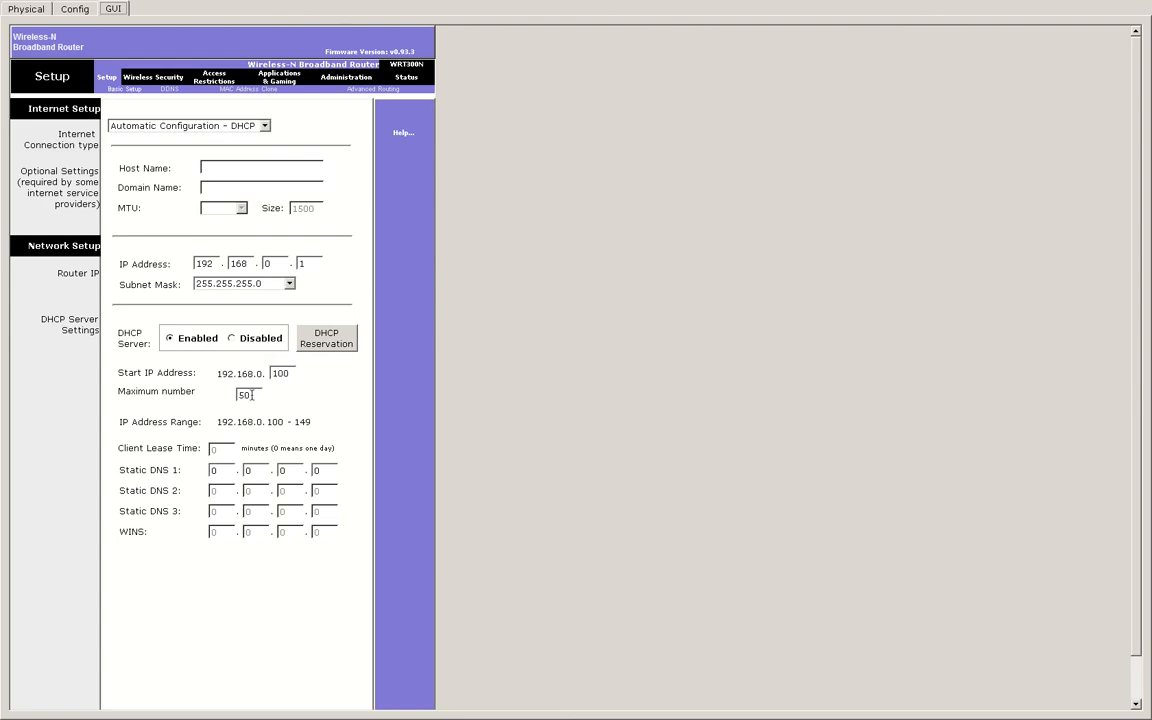
{"action": "left_click_drag", "start_coordinate": [252, 396], "coordinate": [237, 398]}
Take the Wireless Router0 window out of full screen and switch it to the Physical view
{"action": "mouse_move", "coordinate": [96, 2]}
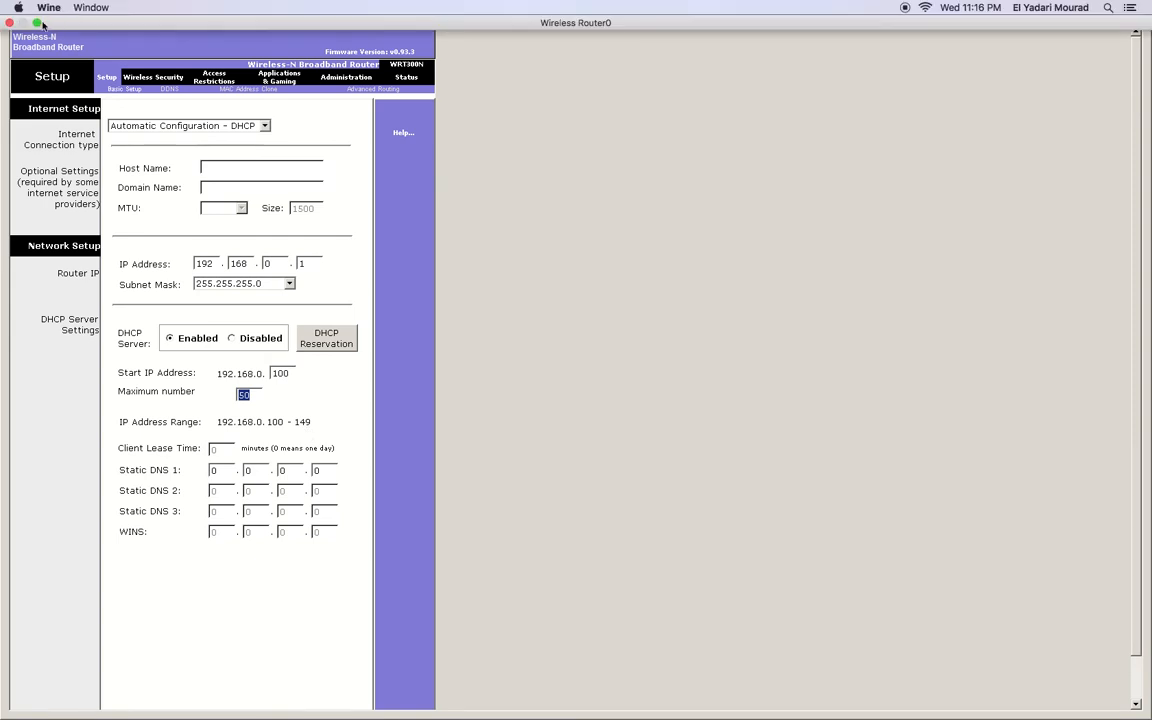
{"action": "left_click", "coordinate": [37, 22]}
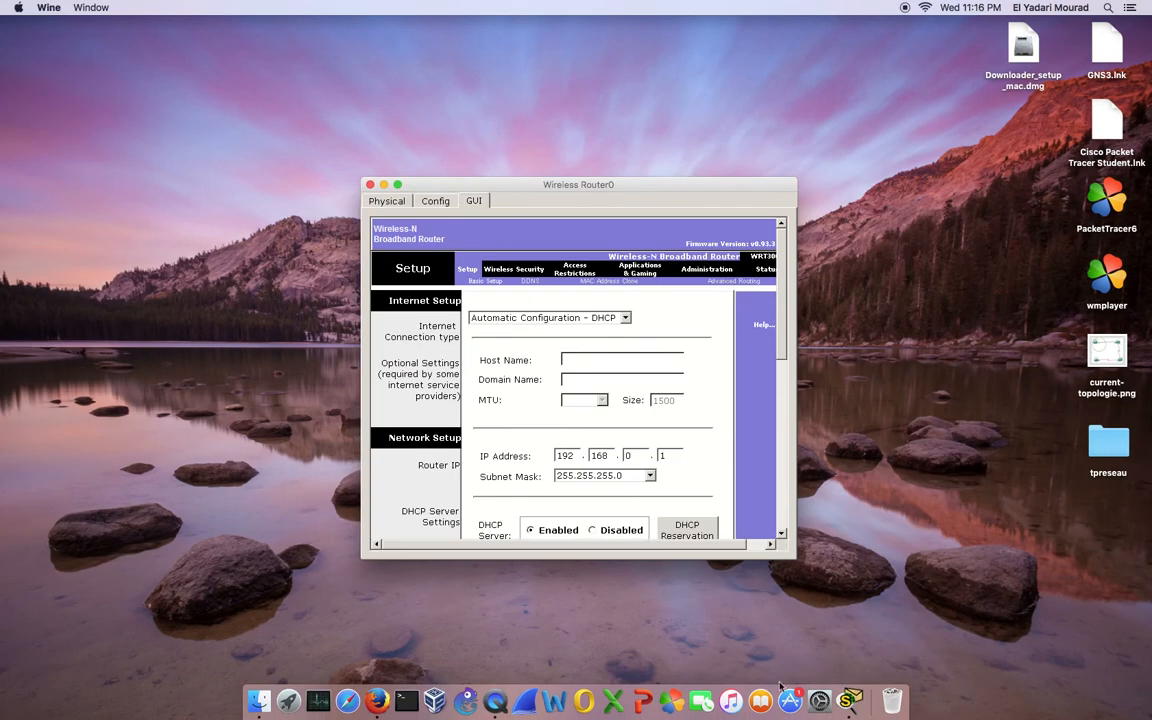
{"action": "left_click", "coordinate": [848, 700]}
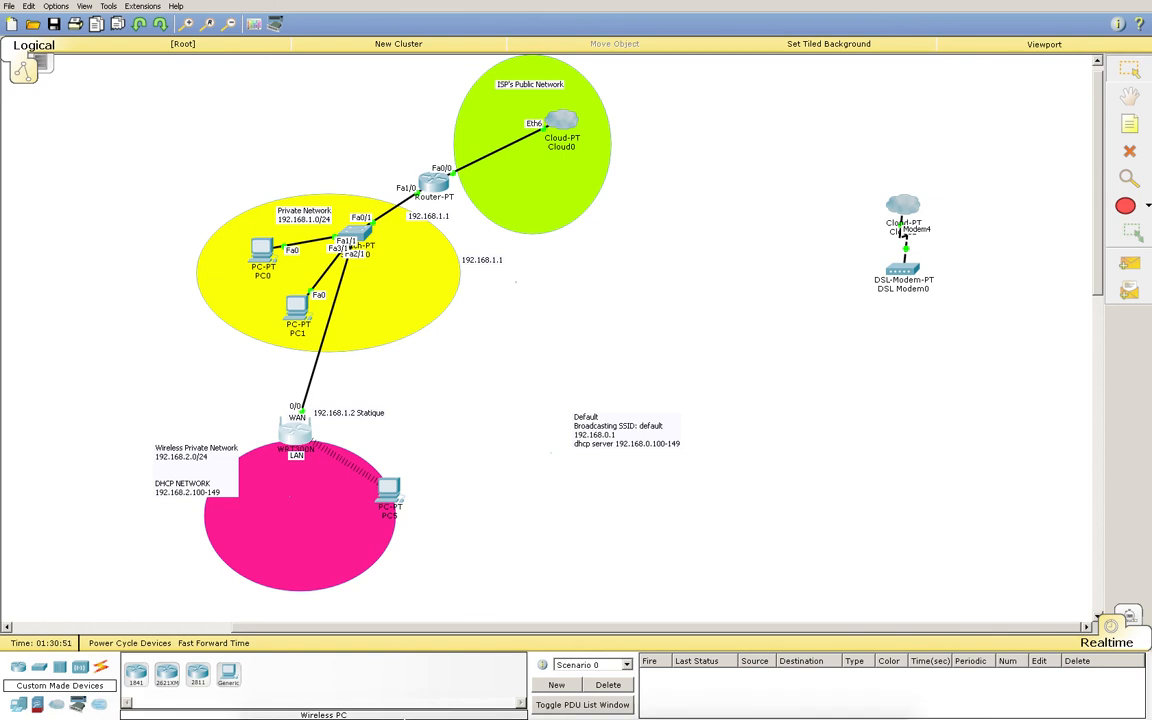
{"action": "mouse_move", "coordinate": [370, 715]}
{"action": "left_click", "coordinate": [856, 700]}
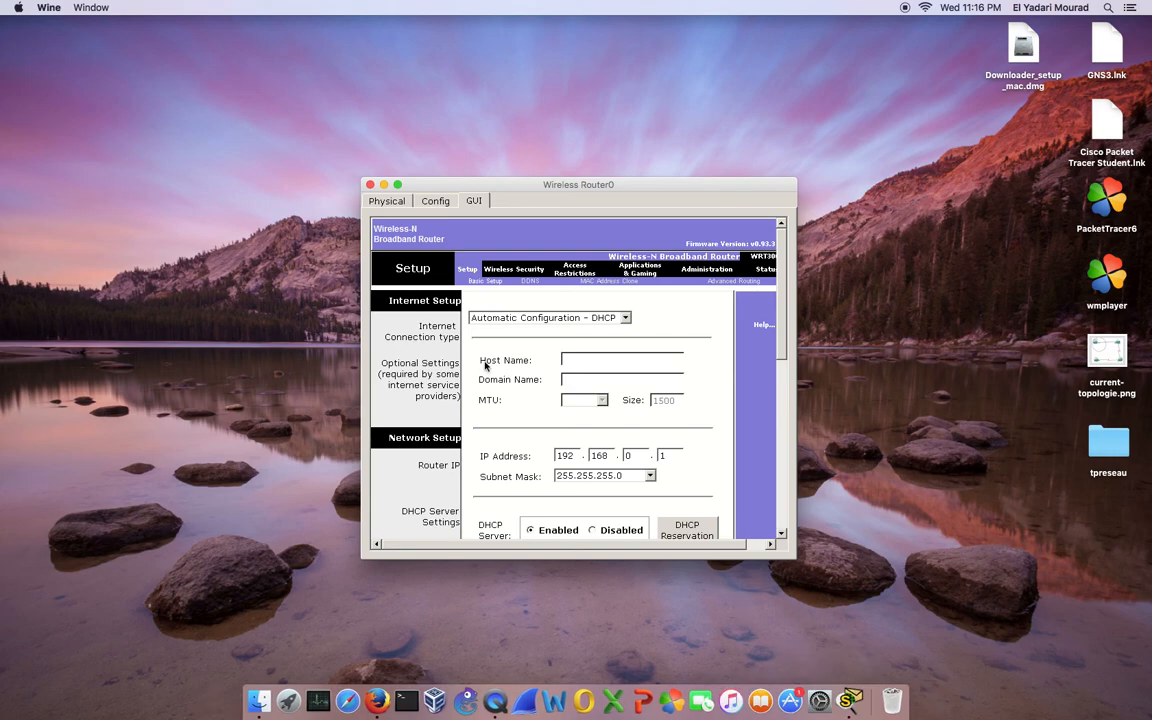
{"action": "left_click", "coordinate": [435, 200]}
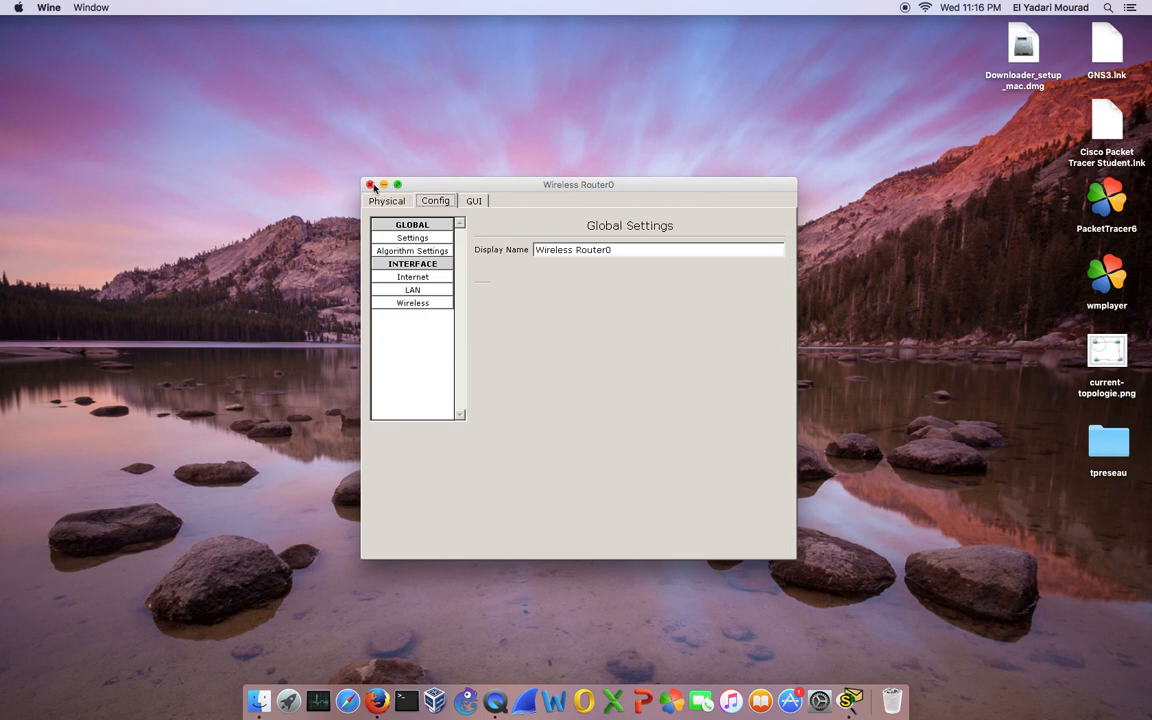
{"action": "left_click", "coordinate": [382, 201]}
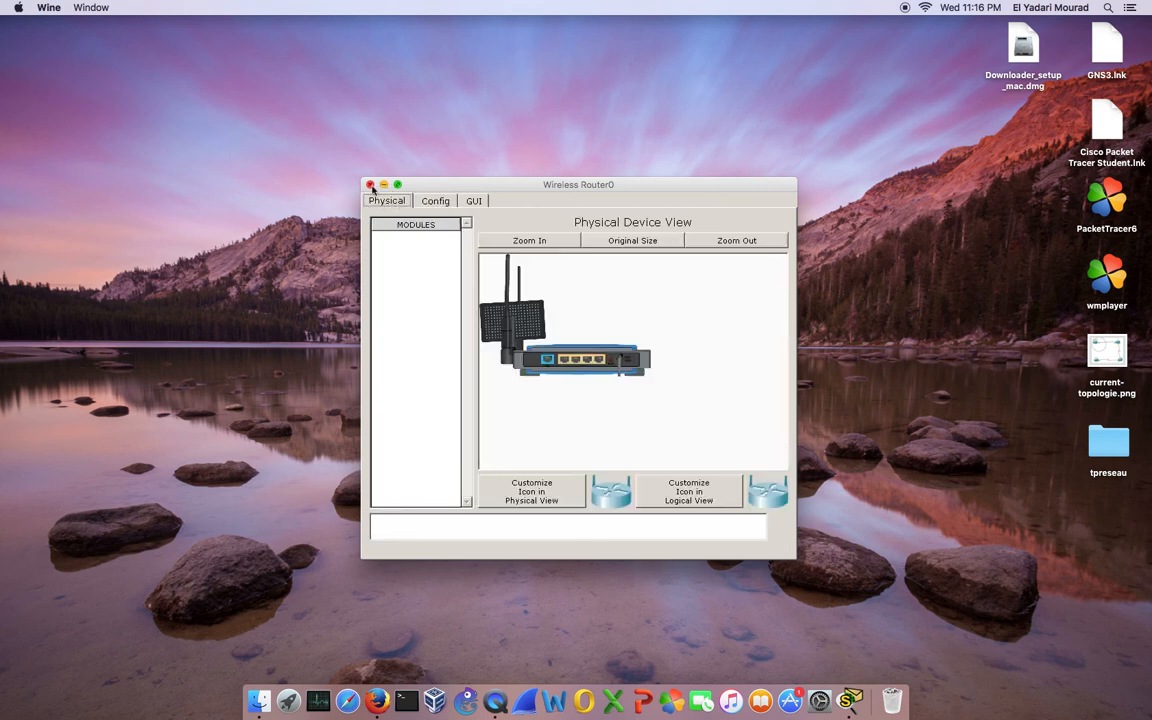
Close Wireless Router0 and launch PC Wireless from PC5's Desktop applications
{"action": "left_click", "coordinate": [369, 185]}
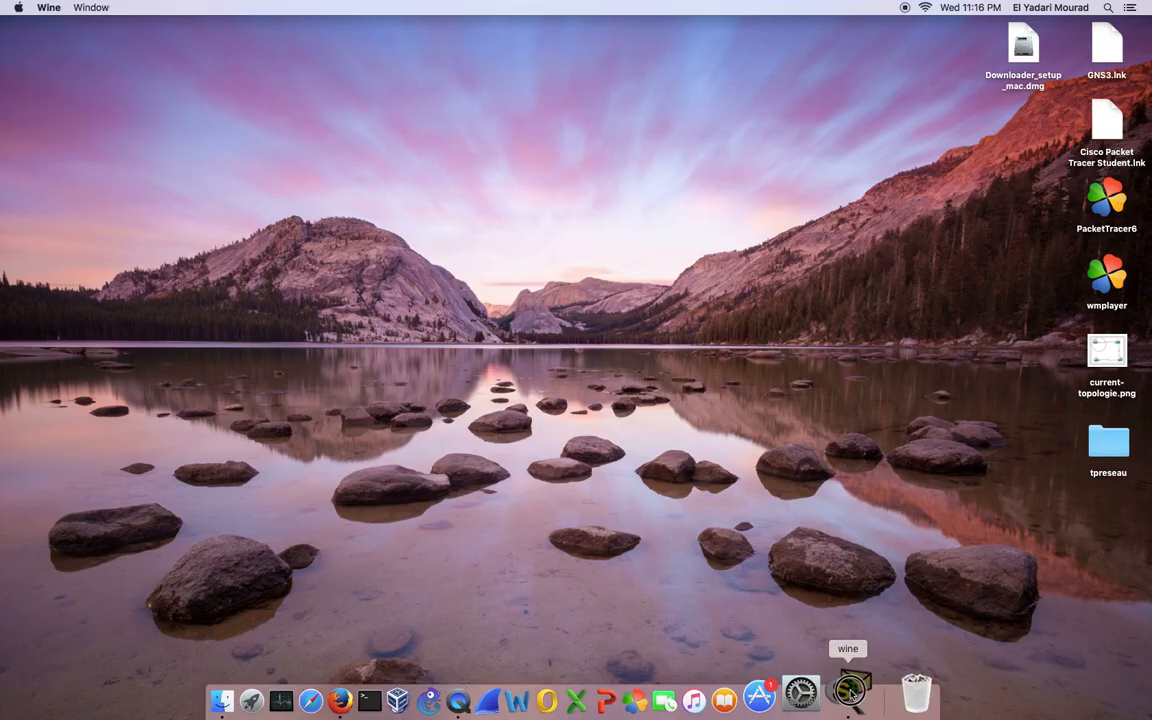
{"action": "left_click", "coordinate": [850, 700]}
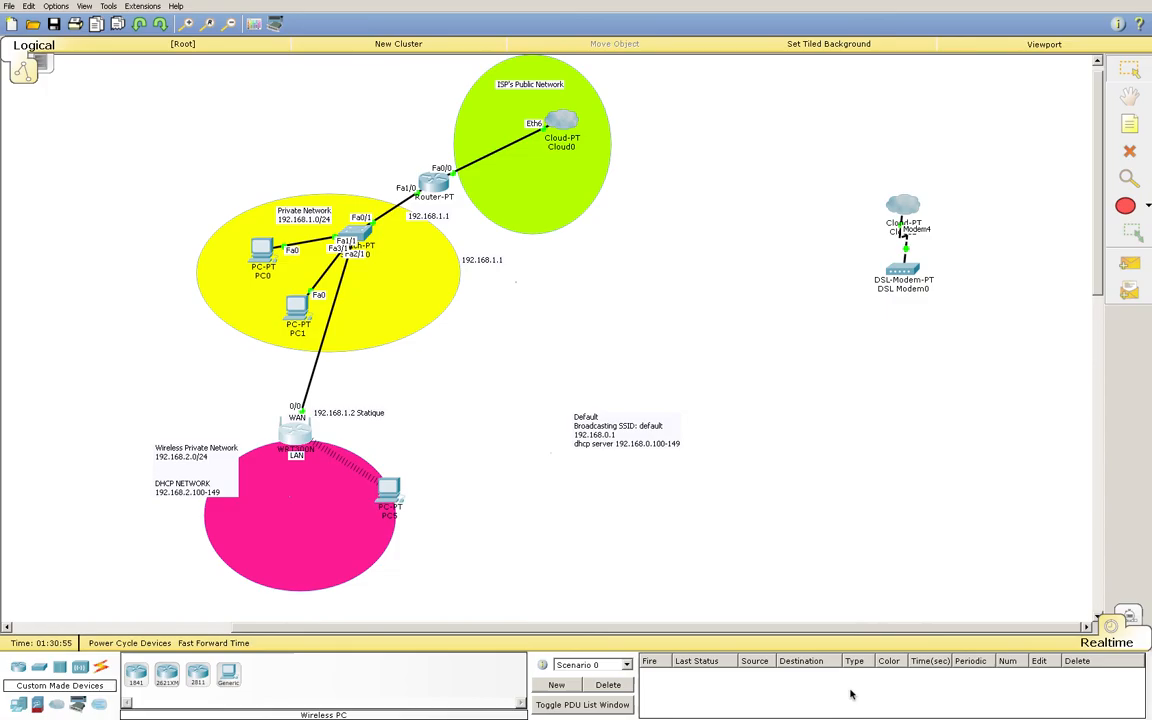
{"action": "left_click", "coordinate": [390, 500]}
{"action": "left_click", "coordinate": [123, 8]}
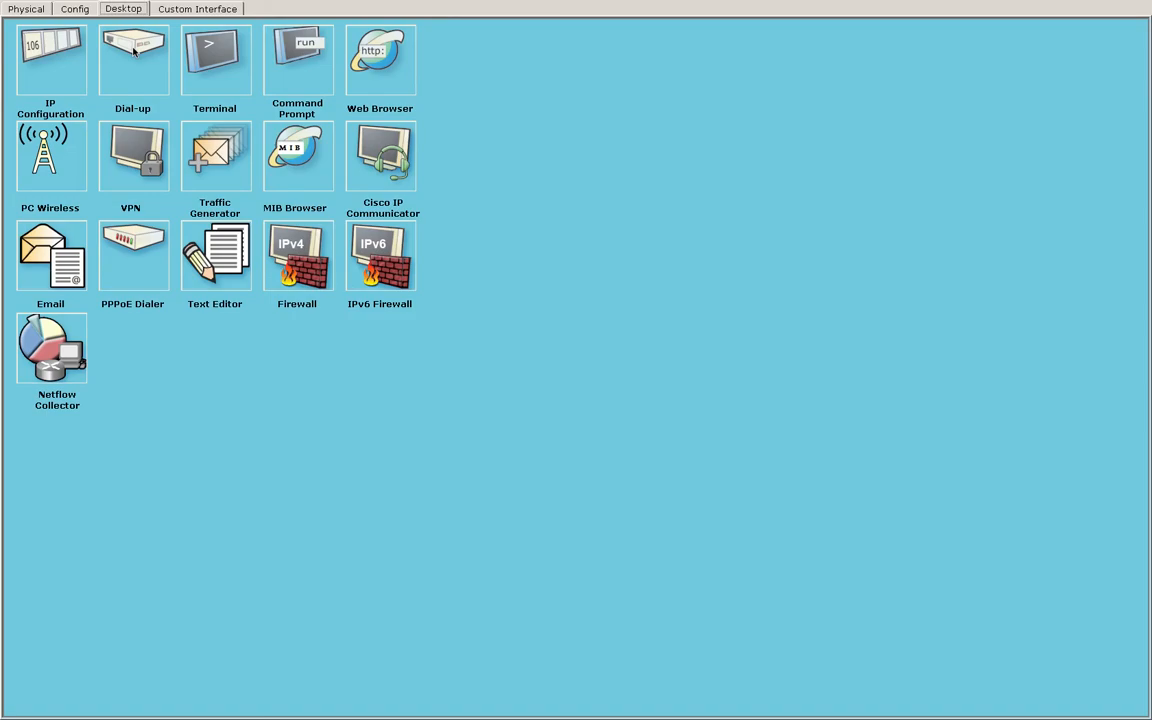
{"action": "left_click", "coordinate": [45, 171]}
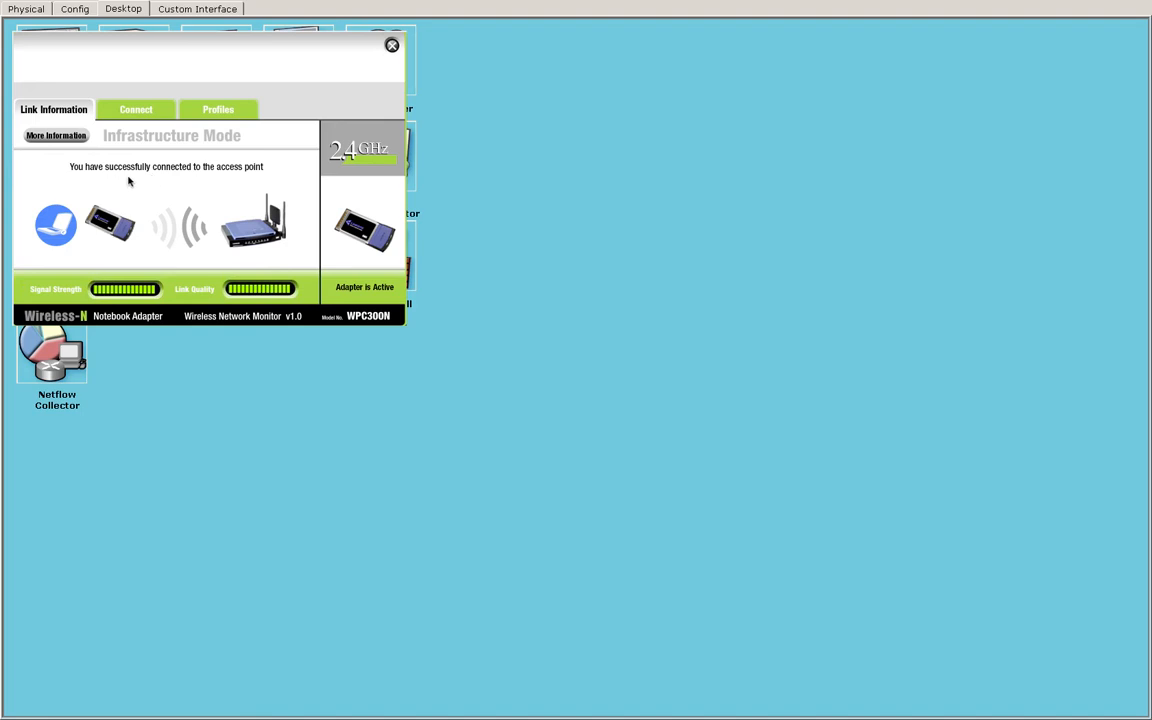
Show PC5's Default wireless profile: Infrastructure mode, security disabled
{"action": "left_click", "coordinate": [219, 110]}
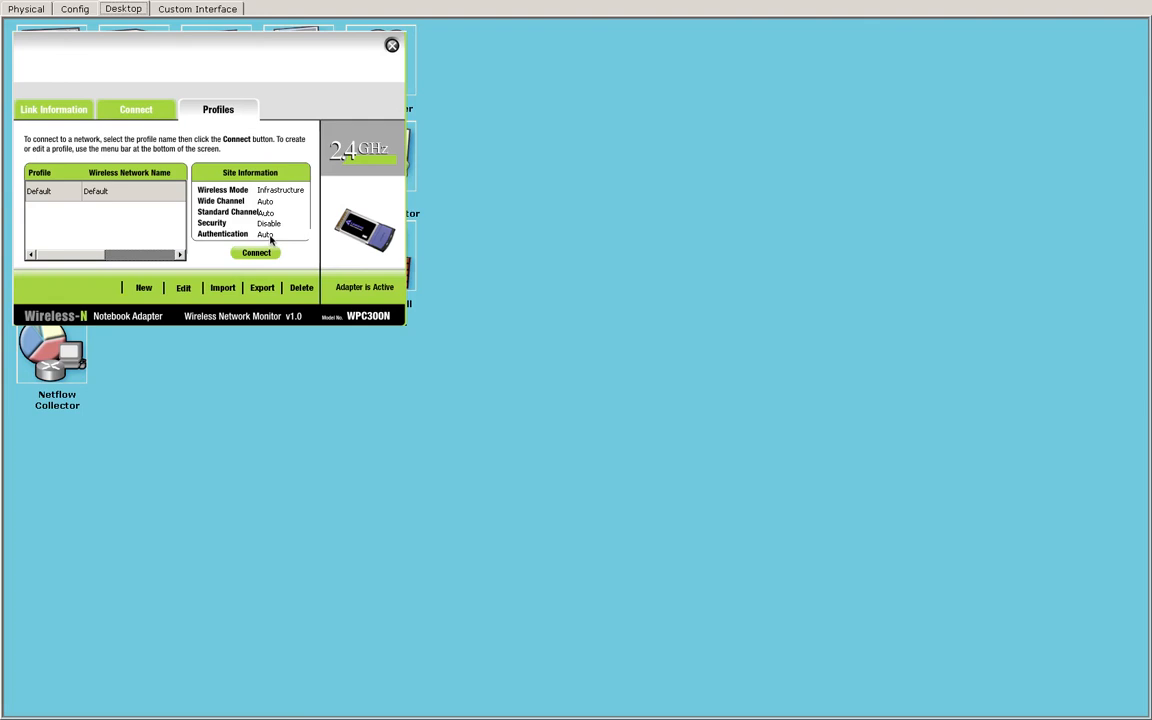
{"action": "mouse_move", "coordinate": [95, 4]}
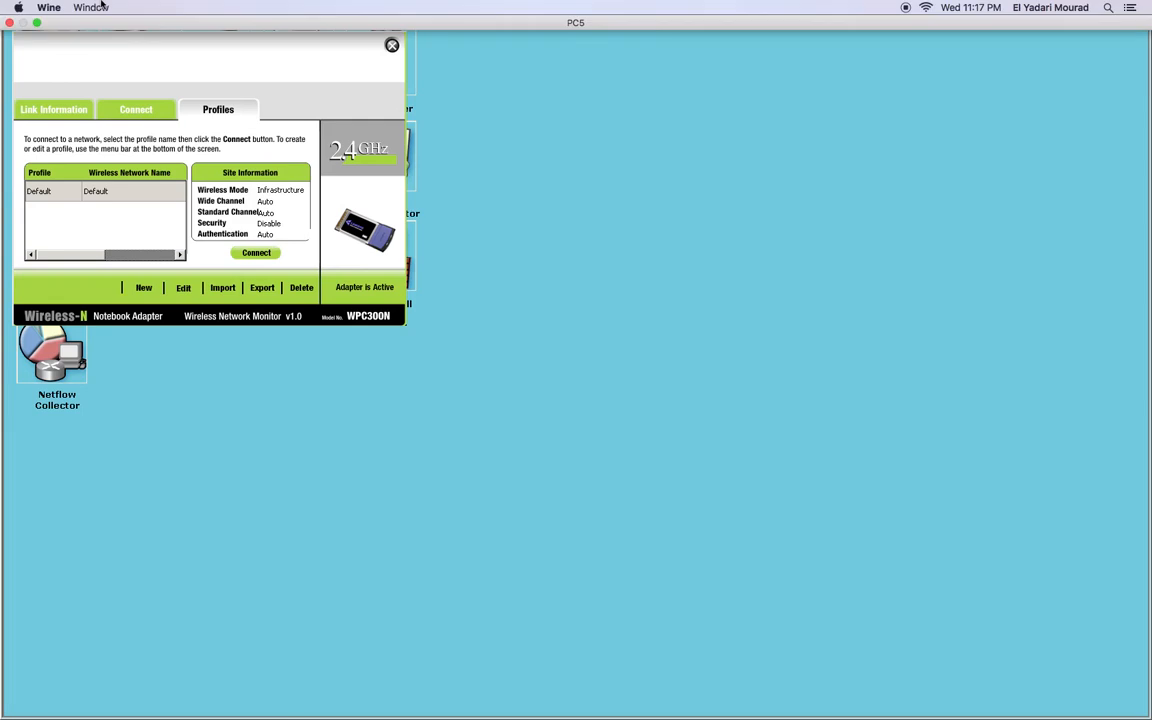
Reopen PC5's device window and launch its Web Browser
{"action": "left_click", "coordinate": [9, 22]}
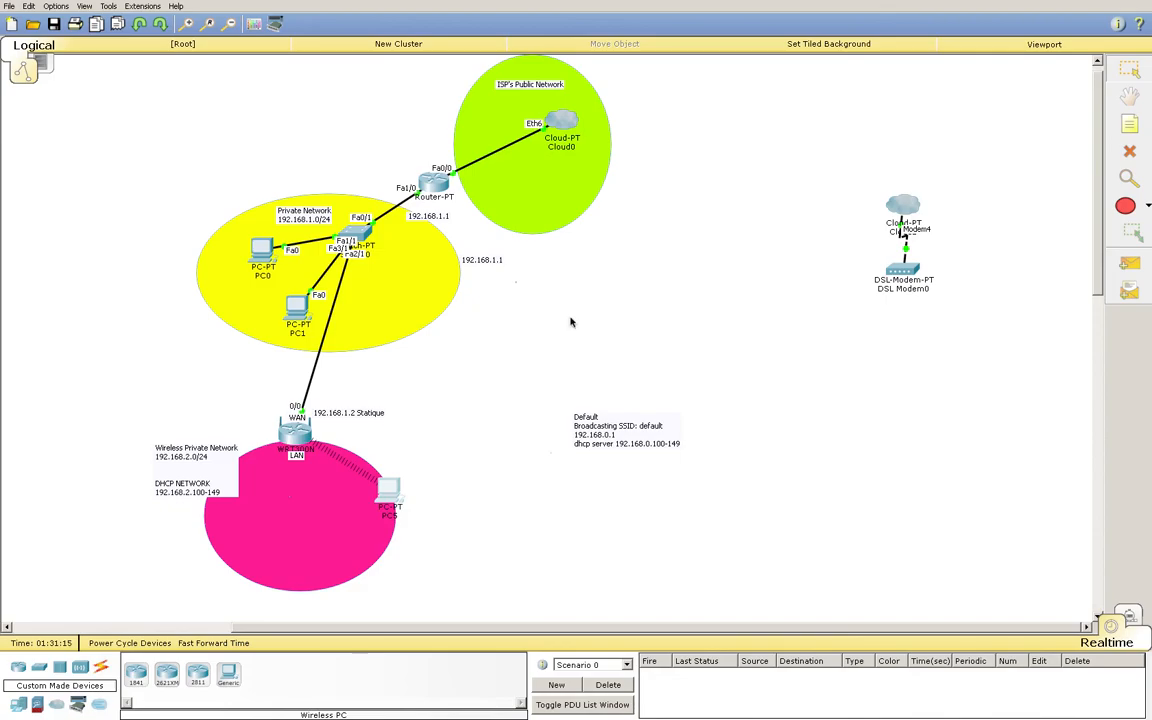
{"action": "mouse_move", "coordinate": [848, 702]}
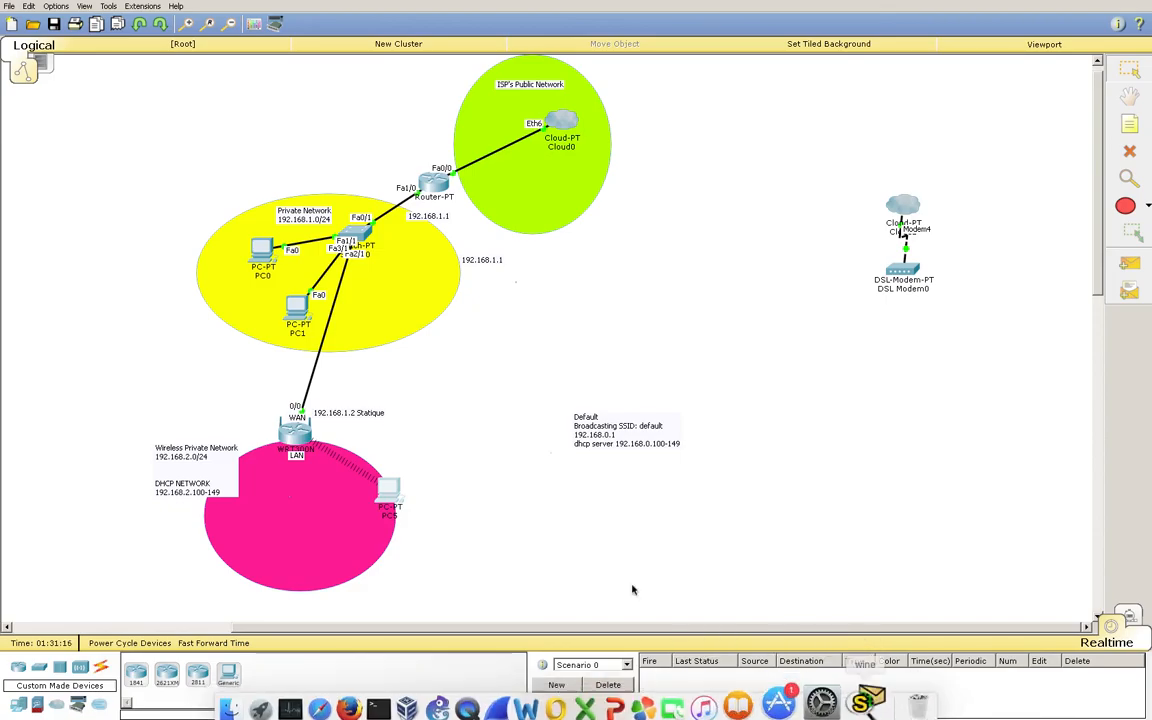
{"action": "left_click", "coordinate": [395, 493]}
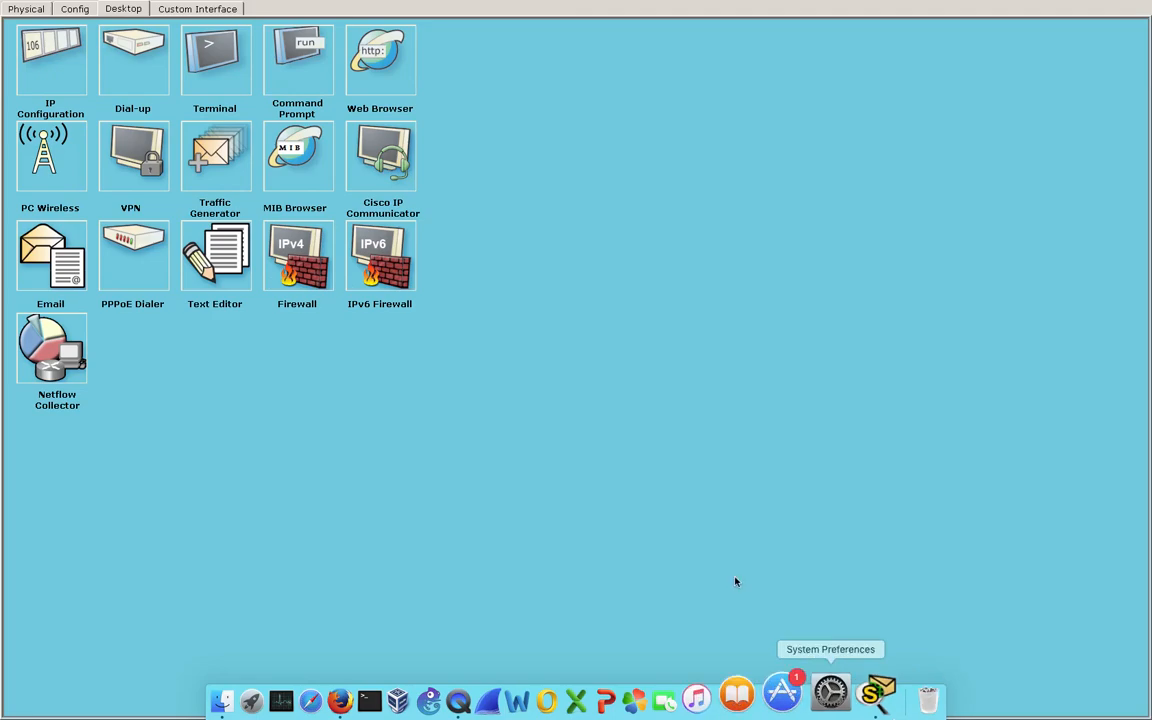
{"action": "left_click", "coordinate": [385, 58]}
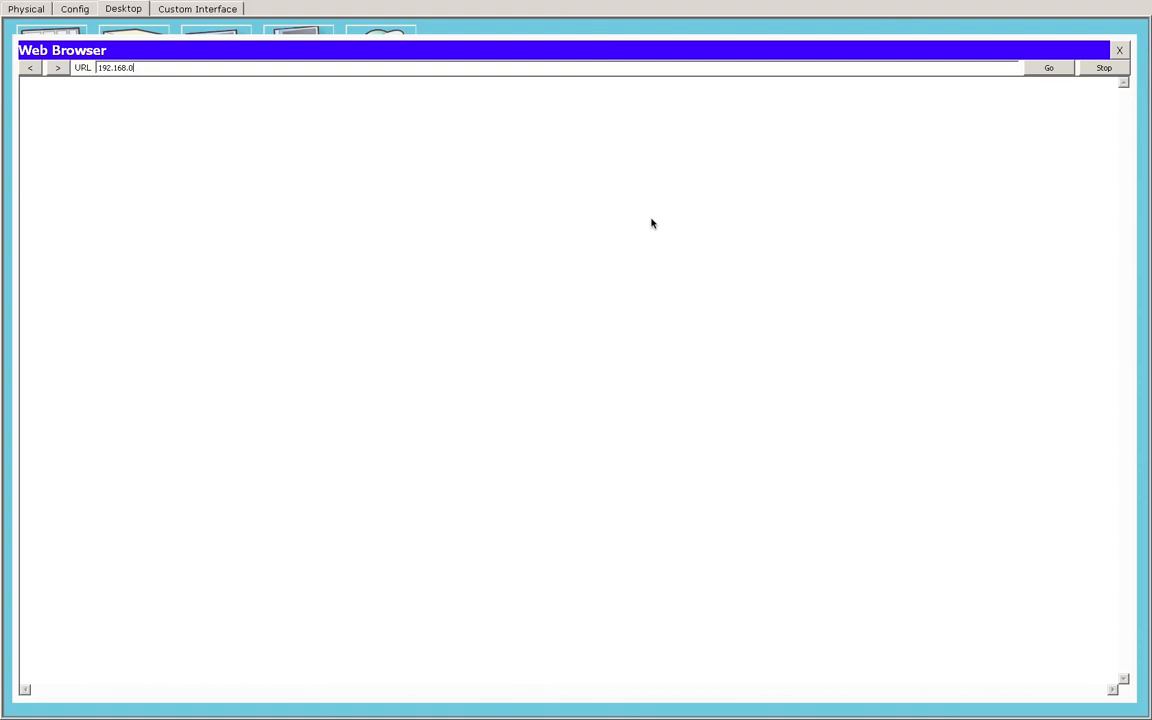
Browse to 192.168.0.1 and log in with the router's username and password
{"action": "type", "text": ".1"}
{"action": "key", "text": "Return"}
{"action": "left_click", "coordinate": [1052, 69]}
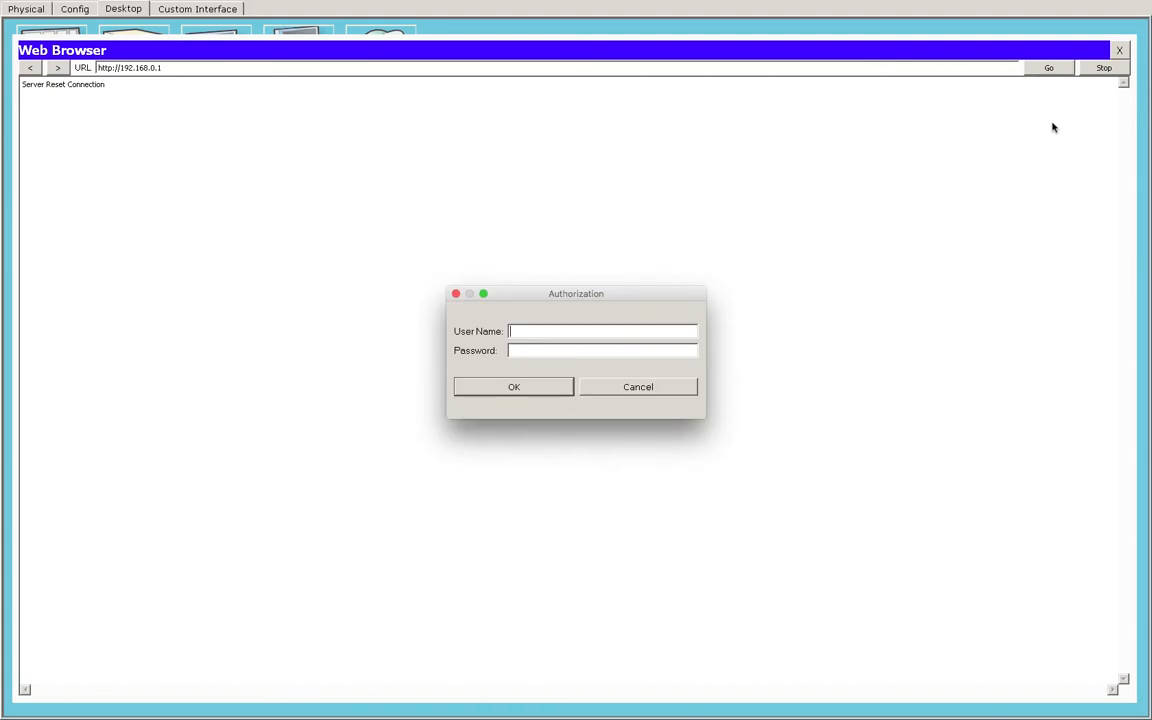
{"action": "type", "text": "admin"}
{"action": "key", "text": "Tab"}
{"action": "type", "text": "admin"}
{"action": "left_click", "coordinate": [505, 388]}
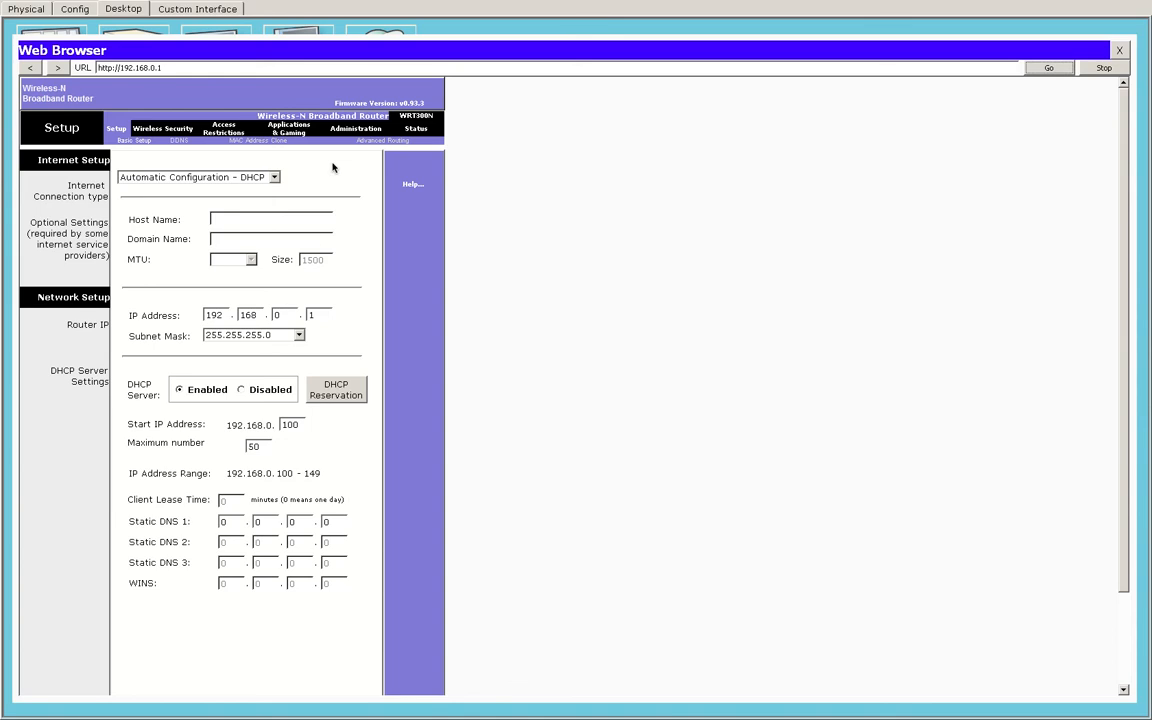
Check the Administration page, then Basic Wireless Settings, keeping Network Mode on Mixed
{"action": "left_click", "coordinate": [342, 129]}
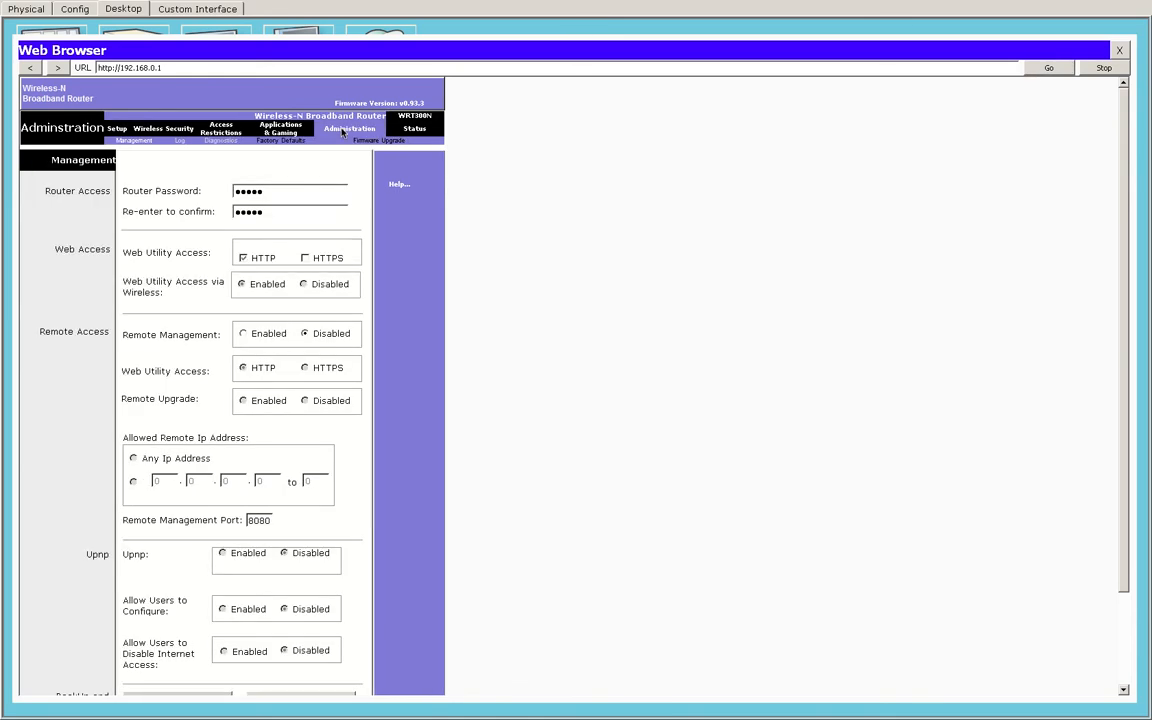
{"action": "left_click", "coordinate": [149, 129]}
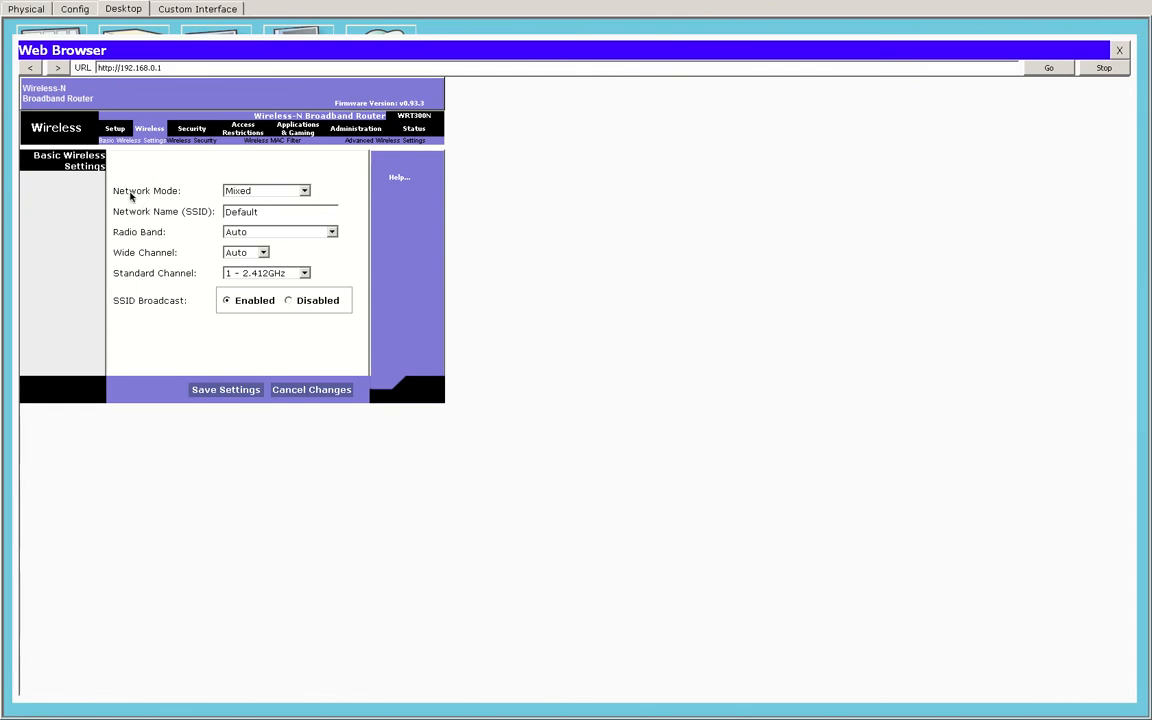
{"action": "left_click", "coordinate": [304, 192]}
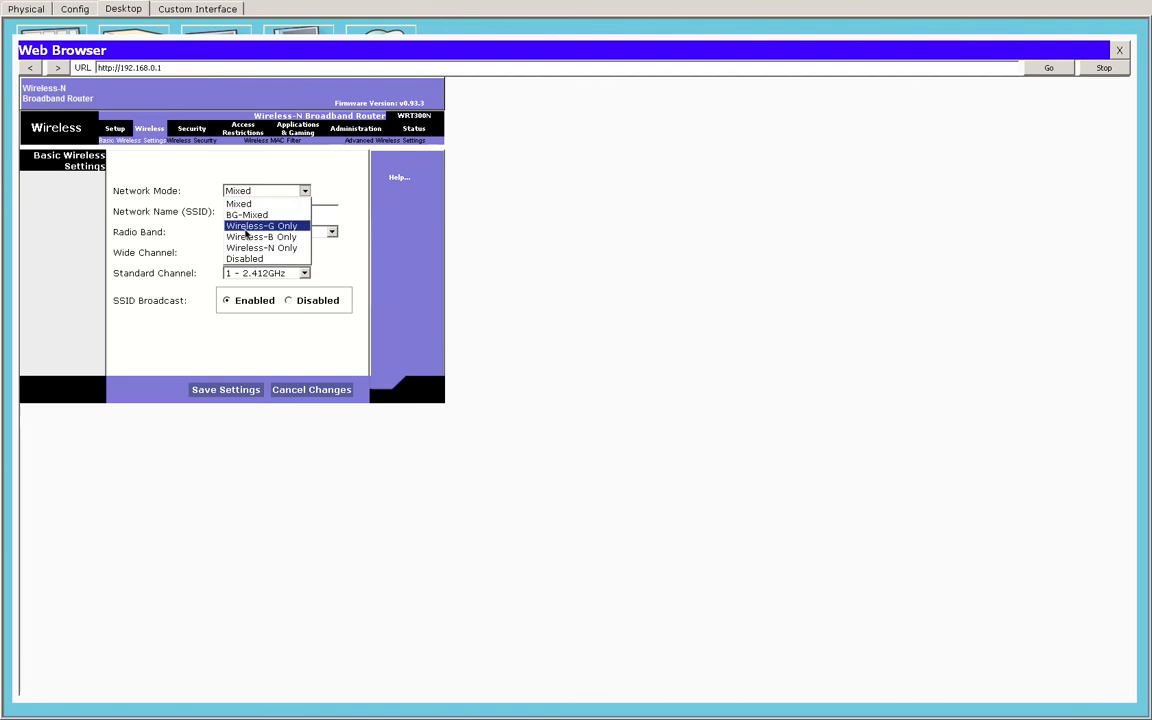
{"action": "left_click", "coordinate": [346, 191]}
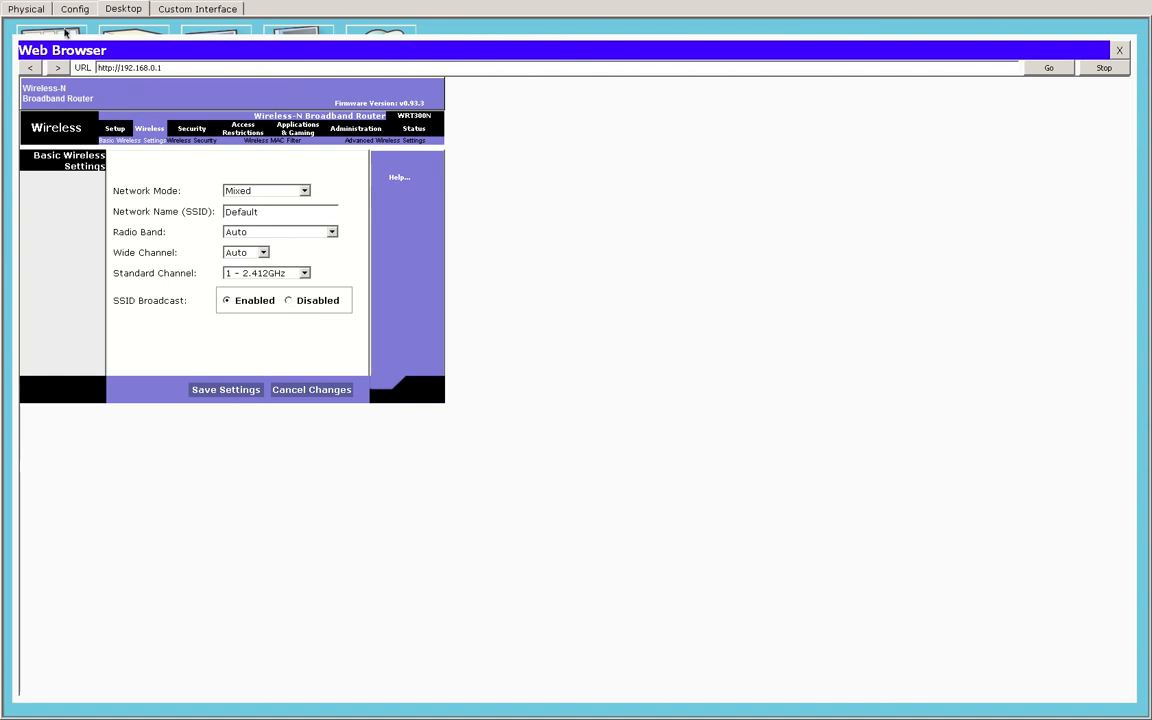
{"action": "mouse_move", "coordinate": [18, 5]}
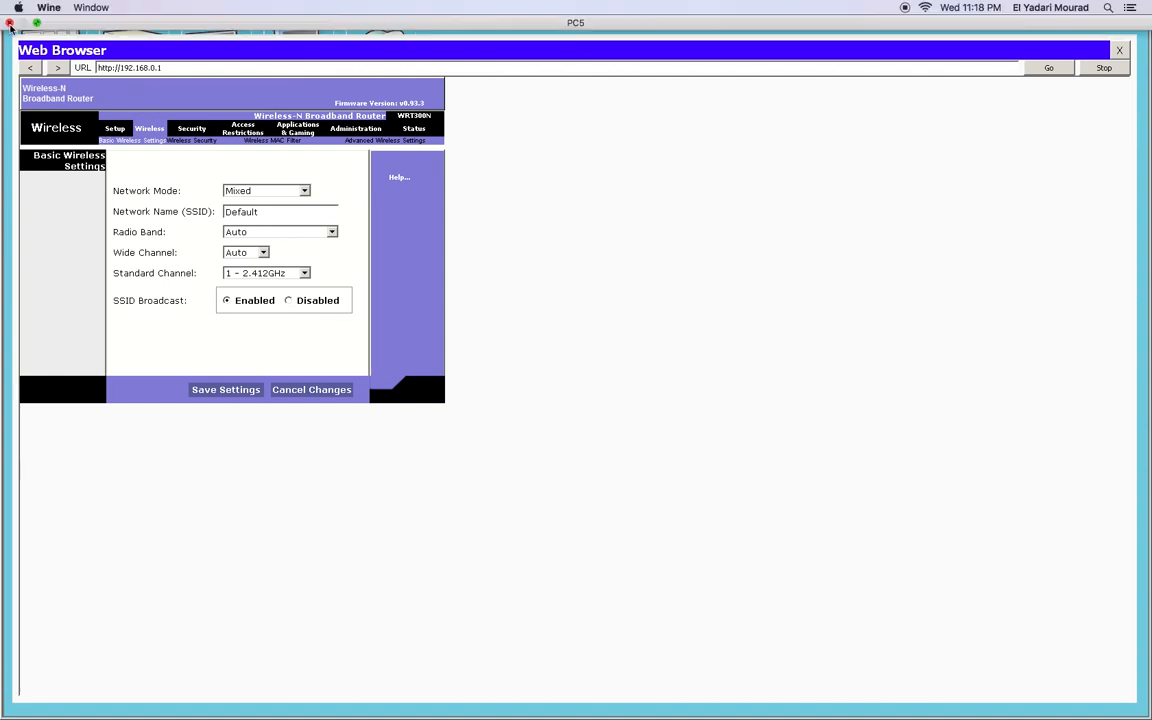
Close PC5's window and confirm PC5 has 192.168.0.103/24 with gateway 192.168.0.1
{"action": "left_click", "coordinate": [10, 24]}
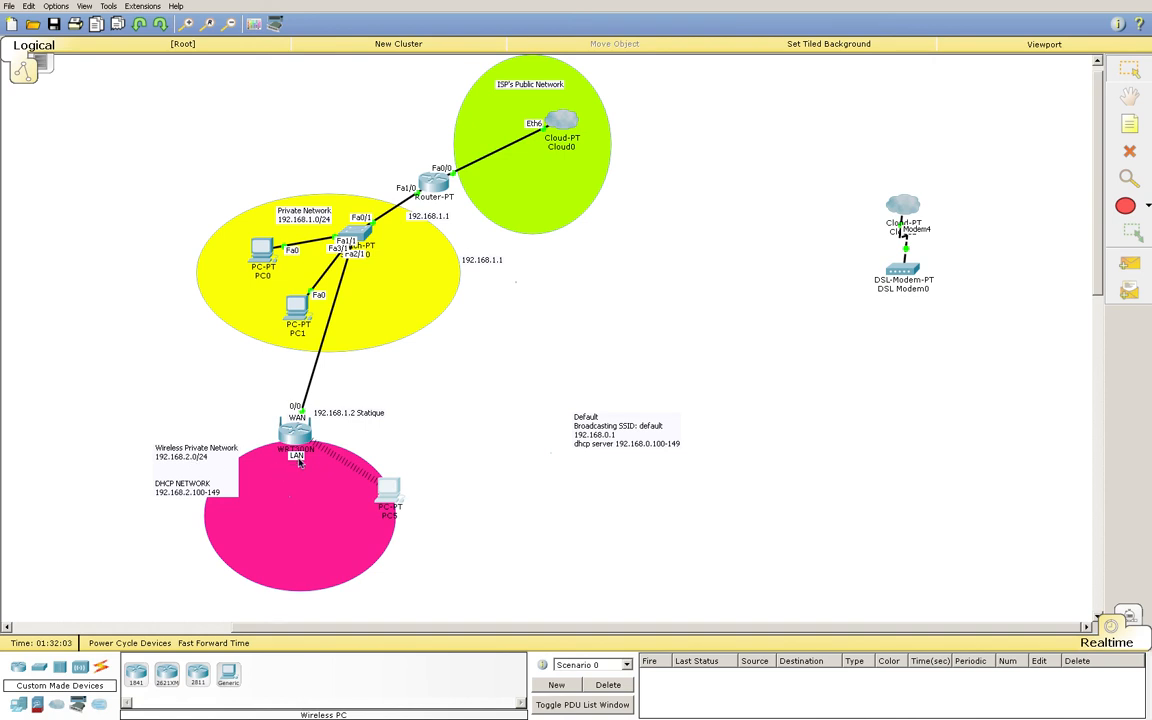
{"action": "mouse_move", "coordinate": [298, 461]}
{"action": "mouse_move", "coordinate": [401, 496]}
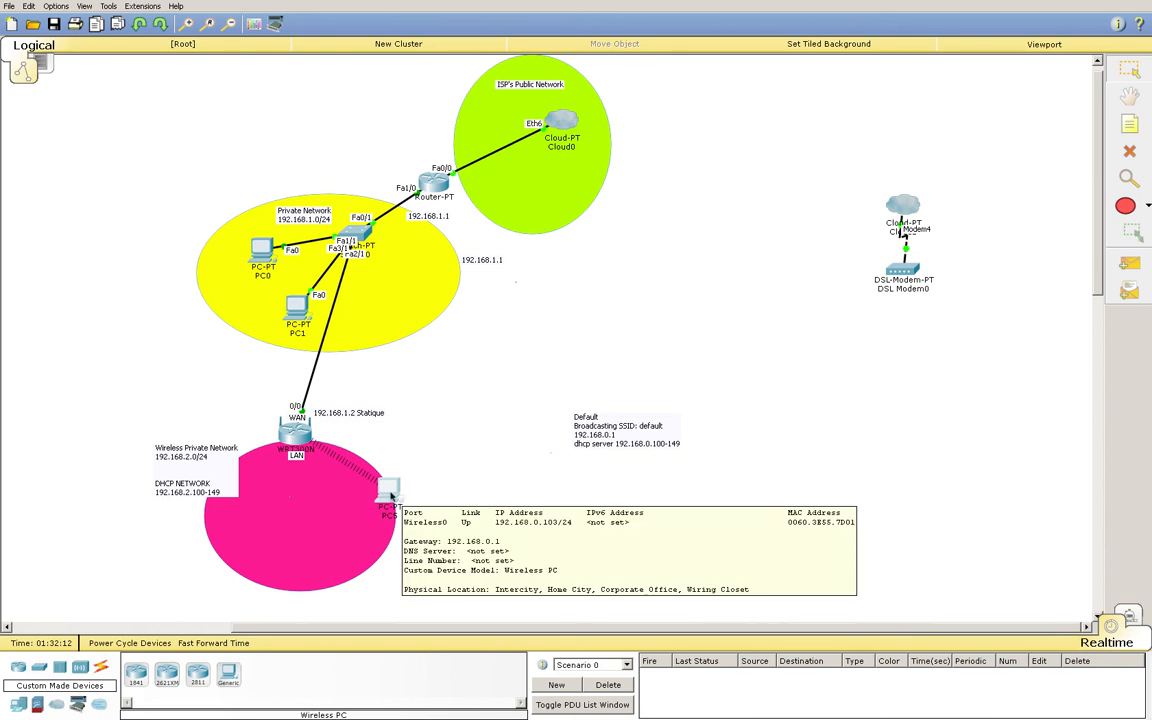